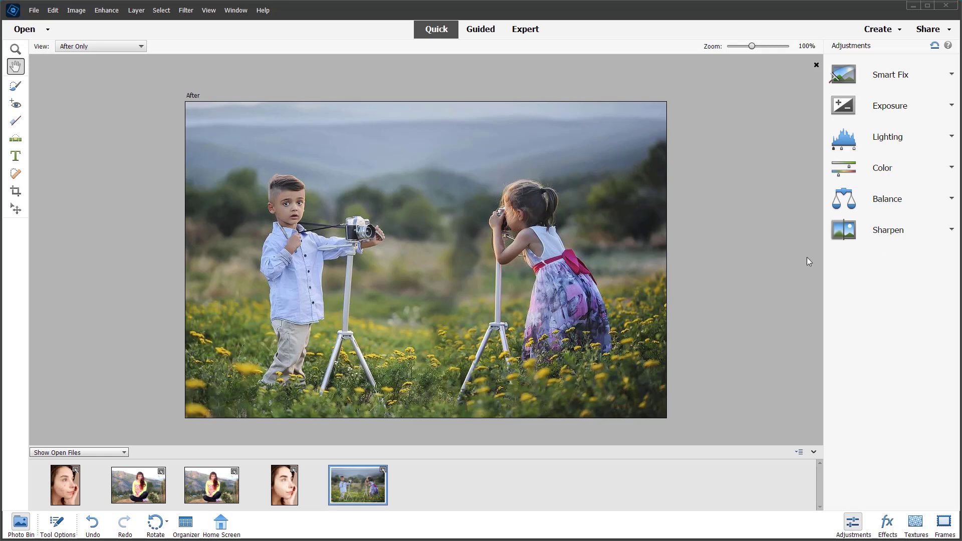
Open the Recompose guided edit and paint protection over the boy and his camera tripod
{"action": "left_click", "coordinate": [485, 35]}
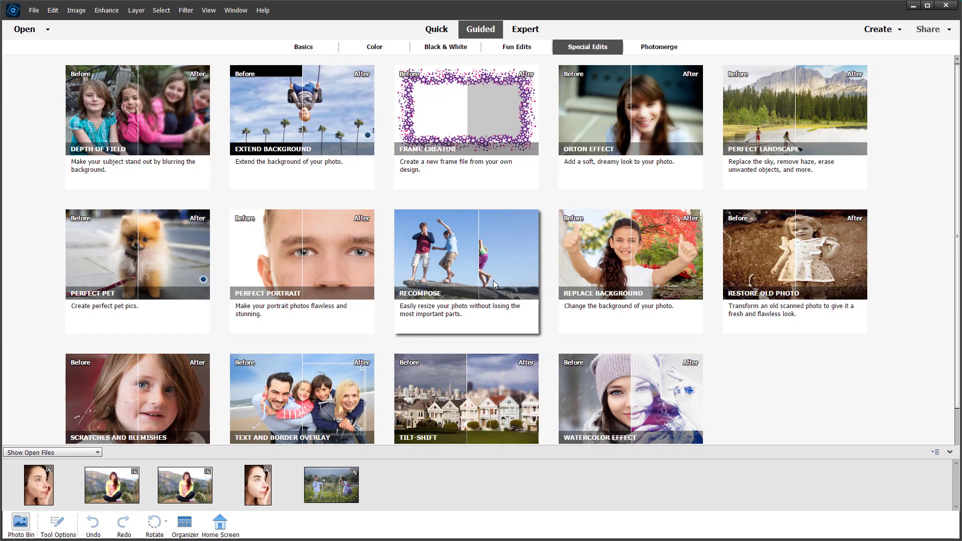
{"action": "left_click", "coordinate": [530, 322]}
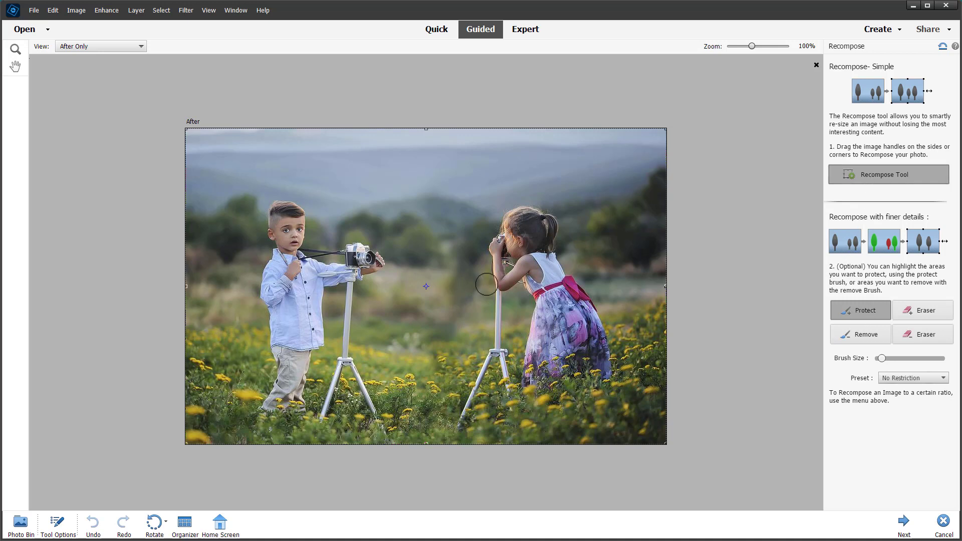
{"action": "mouse_move", "coordinate": [366, 258]}
{"action": "left_mouse_down"}
{"action": "mouse_move", "coordinate": [356, 275]}
{"action": "mouse_move", "coordinate": [371, 253]}
{"action": "mouse_move", "coordinate": [325, 256]}
{"action": "mouse_move", "coordinate": [307, 294]}
{"action": "mouse_move", "coordinate": [315, 302]}
{"action": "mouse_move", "coordinate": [298, 259]}
{"action": "mouse_move", "coordinate": [279, 248]}
{"action": "mouse_move", "coordinate": [283, 209]}
{"action": "mouse_move", "coordinate": [293, 271]}
{"action": "mouse_move", "coordinate": [291, 214]}
{"action": "mouse_move", "coordinate": [275, 231]}
{"action": "mouse_move", "coordinate": [289, 203]}
{"action": "mouse_move", "coordinate": [277, 242]}
{"action": "mouse_move", "coordinate": [290, 377]}
{"action": "mouse_move", "coordinate": [273, 363]}
{"action": "mouse_move", "coordinate": [267, 299]}
{"action": "mouse_move", "coordinate": [273, 366]}
{"action": "mouse_move", "coordinate": [261, 404]}
{"action": "mouse_move", "coordinate": [284, 379]}
{"action": "mouse_move", "coordinate": [298, 401]}
{"action": "mouse_move", "coordinate": [302, 335]}
{"action": "mouse_move", "coordinate": [318, 312]}
{"action": "mouse_move", "coordinate": [292, 300]}
{"action": "mouse_move", "coordinate": [299, 322]}
{"action": "mouse_move", "coordinate": [310, 268]}
{"action": "mouse_move", "coordinate": [322, 327]}
{"action": "mouse_move", "coordinate": [292, 408]}
{"action": "mouse_move", "coordinate": [347, 301]}
{"action": "mouse_move", "coordinate": [354, 315]}
{"action": "mouse_move", "coordinate": [323, 416]}
{"action": "mouse_move", "coordinate": [334, 356]}
{"action": "mouse_move", "coordinate": [360, 367]}
{"action": "mouse_move", "coordinate": [372, 420]}
{"action": "left_mouse_up"}
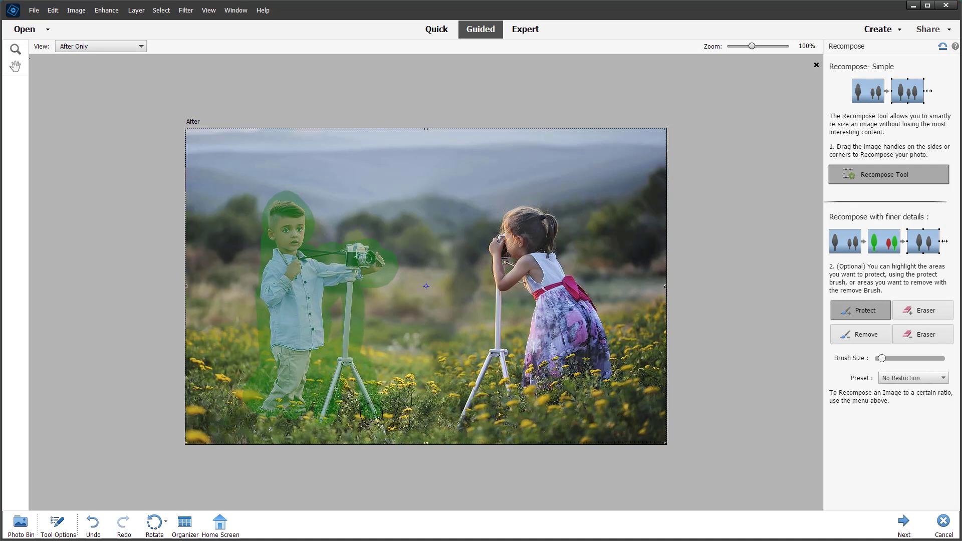
Mark the girl and her tripod for removal with the Remove brush
{"action": "left_click", "coordinate": [872, 336]}
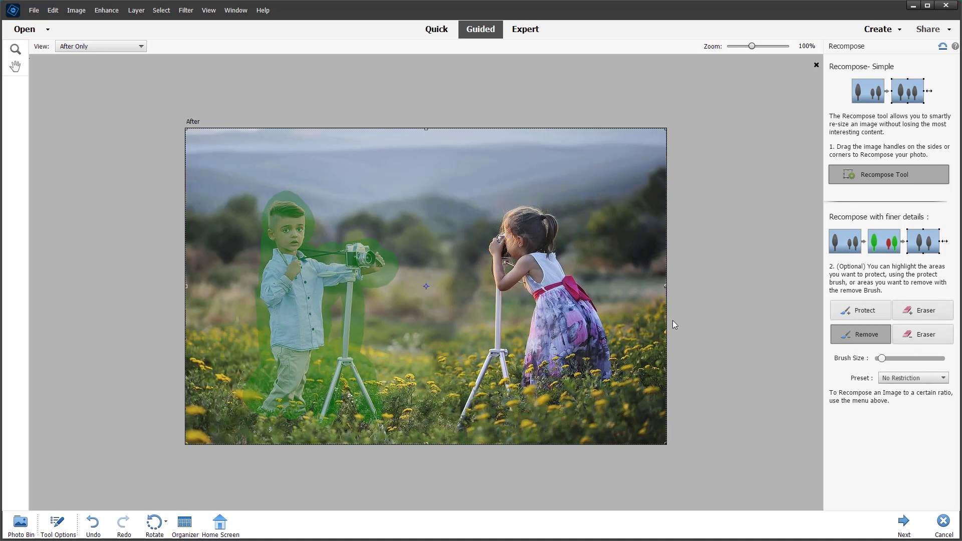
{"action": "mouse_move", "coordinate": [520, 219]}
{"action": "left_mouse_down"}
{"action": "mouse_move", "coordinate": [493, 245]}
{"action": "mouse_move", "coordinate": [541, 240]}
{"action": "mouse_move", "coordinate": [542, 224]}
{"action": "mouse_move", "coordinate": [526, 222]}
{"action": "mouse_move", "coordinate": [542, 215]}
{"action": "mouse_move", "coordinate": [547, 242]}
{"action": "mouse_move", "coordinate": [495, 259]}
{"action": "mouse_move", "coordinate": [502, 371]}
{"action": "mouse_move", "coordinate": [461, 428]}
{"action": "mouse_move", "coordinate": [503, 331]}
{"action": "mouse_move", "coordinate": [516, 403]}
{"action": "left_mouse_up"}
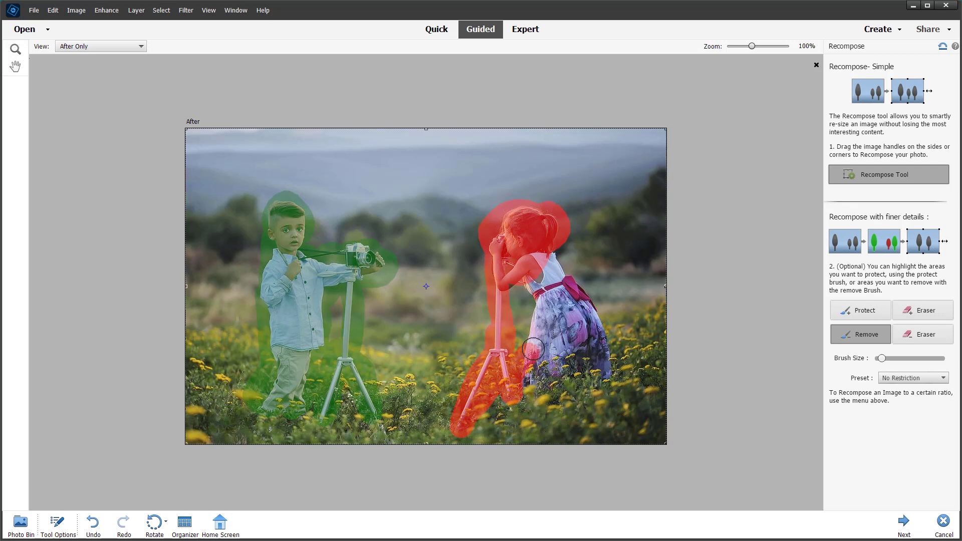
{"action": "mouse_move", "coordinate": [533, 349]}
{"action": "left_mouse_down"}
{"action": "mouse_move", "coordinate": [544, 295]}
{"action": "mouse_move", "coordinate": [532, 254]}
{"action": "mouse_move", "coordinate": [530, 288]}
{"action": "mouse_move", "coordinate": [546, 303]}
{"action": "mouse_move", "coordinate": [544, 258]}
{"action": "mouse_move", "coordinate": [559, 283]}
{"action": "mouse_move", "coordinate": [509, 292]}
{"action": "mouse_move", "coordinate": [532, 265]}
{"action": "mouse_move", "coordinate": [550, 287]}
{"action": "mouse_move", "coordinate": [560, 272]}
{"action": "mouse_move", "coordinate": [589, 317]}
{"action": "mouse_move", "coordinate": [606, 380]}
{"action": "mouse_move", "coordinate": [596, 356]}
{"action": "mouse_move", "coordinate": [538, 373]}
{"action": "mouse_move", "coordinate": [557, 367]}
{"action": "mouse_move", "coordinate": [540, 371]}
{"action": "mouse_move", "coordinate": [563, 318]}
{"action": "mouse_move", "coordinate": [556, 335]}
{"action": "mouse_move", "coordinate": [586, 337]}
{"action": "mouse_move", "coordinate": [558, 334]}
{"action": "left_mouse_up"}
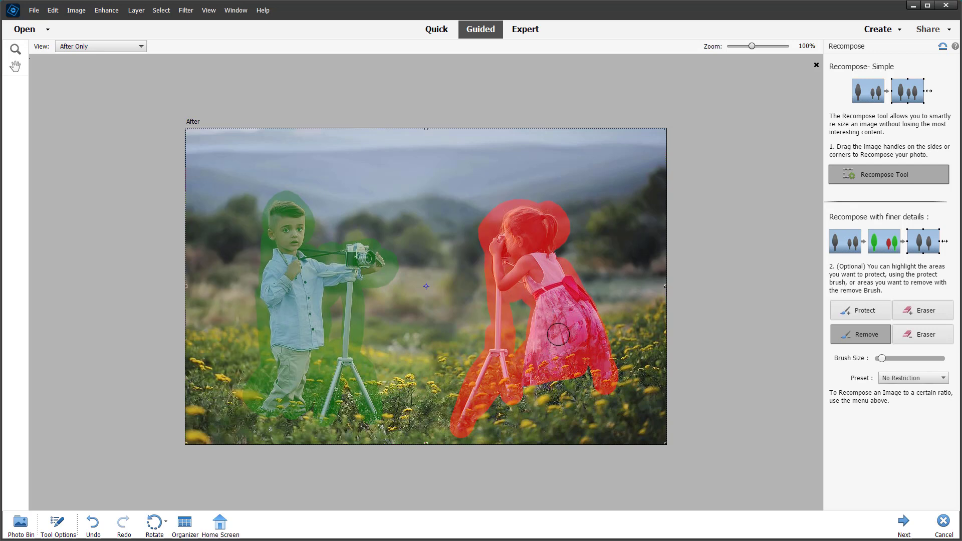
Try recomposing the photo with the 16 x 9 in preset
{"action": "left_click", "coordinate": [902, 380]}
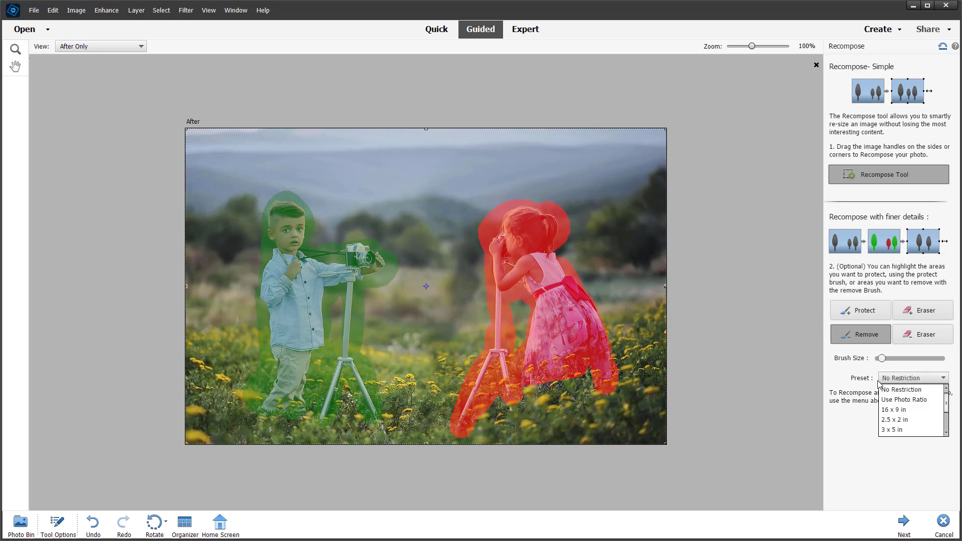
{"action": "left_click", "coordinate": [860, 405]}
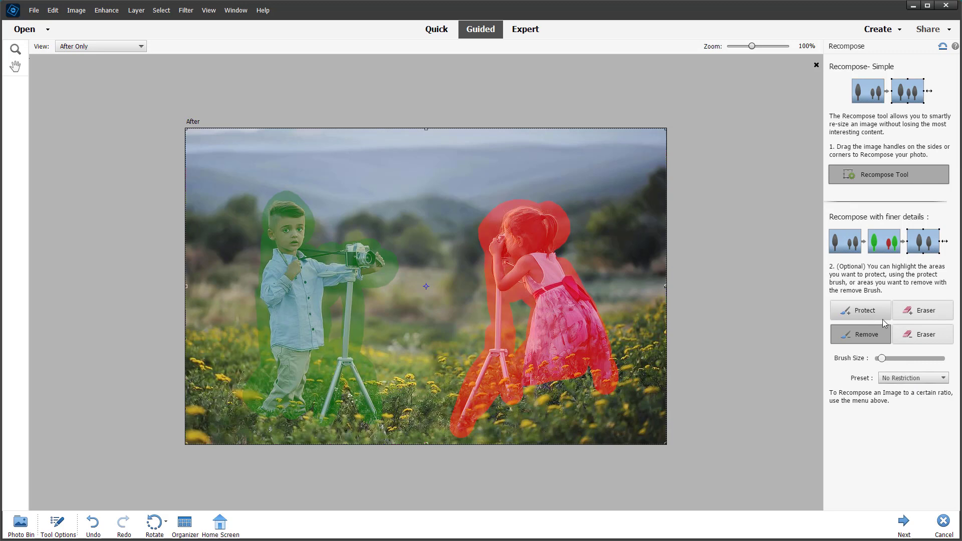
{"action": "left_click", "coordinate": [922, 379]}
{"action": "left_click", "coordinate": [918, 412]}
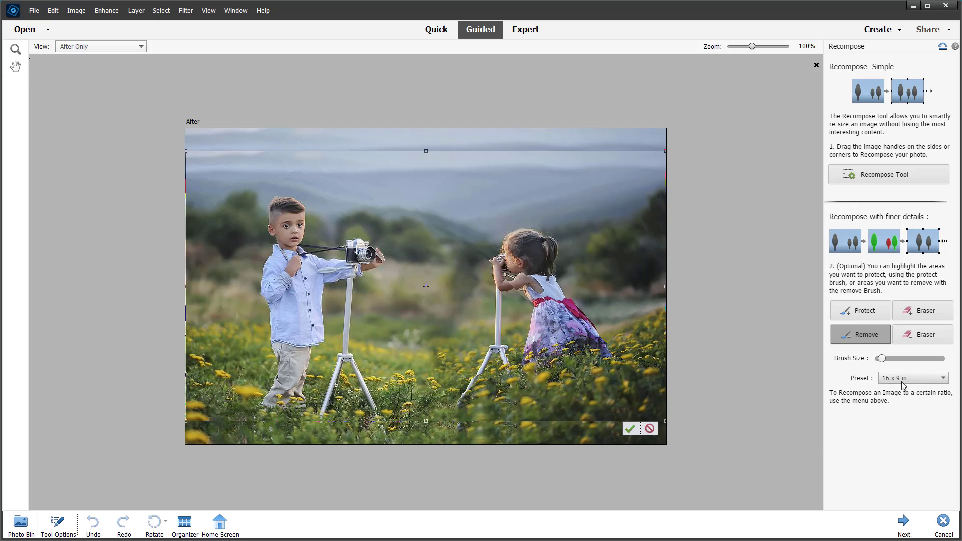
Try the 5 x 7 in and 8 x 10 in presets, returning to 16 x 9 in
{"action": "left_click", "coordinate": [922, 380]}
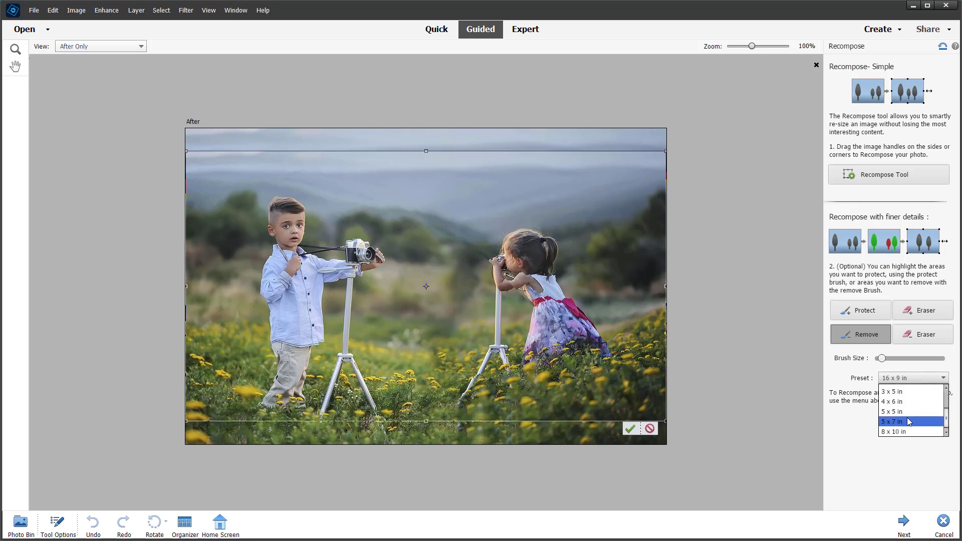
{"action": "left_click", "coordinate": [907, 417]}
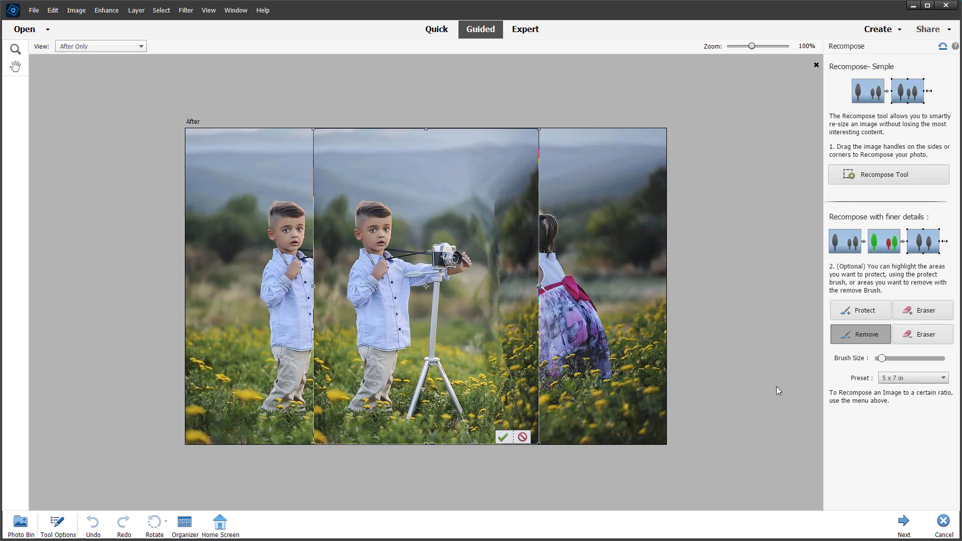
{"action": "left_click", "coordinate": [902, 380]}
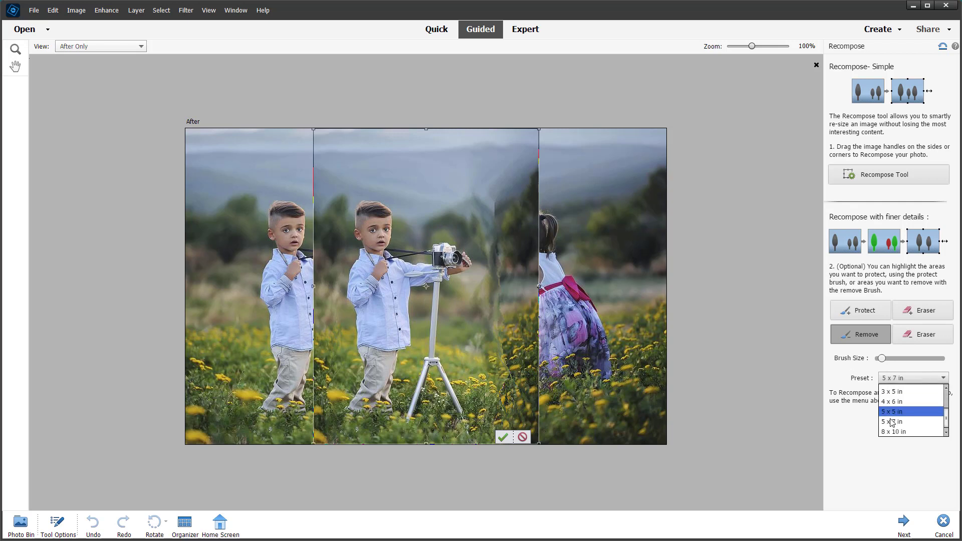
{"action": "left_click", "coordinate": [897, 431]}
{"action": "left_click", "coordinate": [892, 383]}
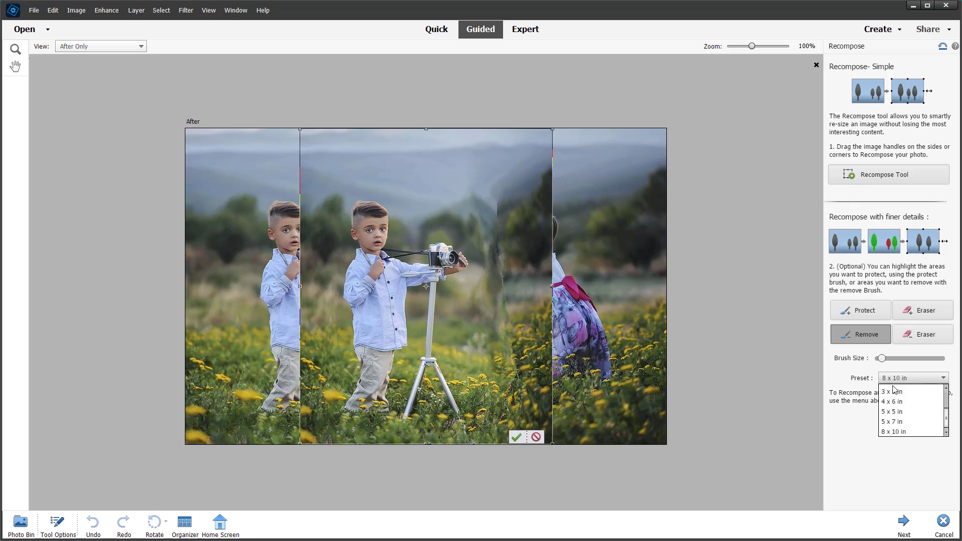
{"action": "left_click", "coordinate": [896, 418]}
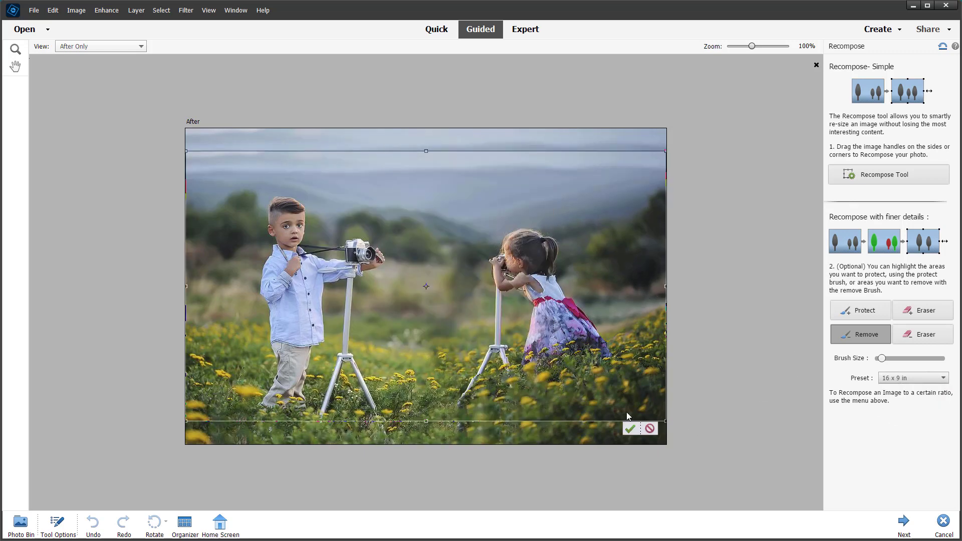
Try the 2.5 x 2 in and 5 x 5 in presets, then cancel the recomposition
{"action": "left_click_drag", "start_coordinate": [666, 421], "coordinate": [595, 236]}
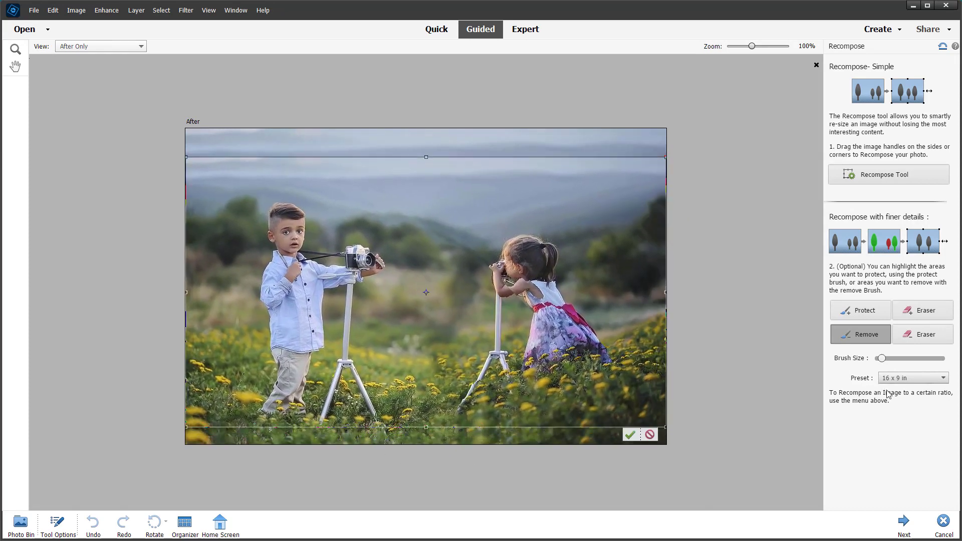
{"action": "left_click", "coordinate": [897, 379]}
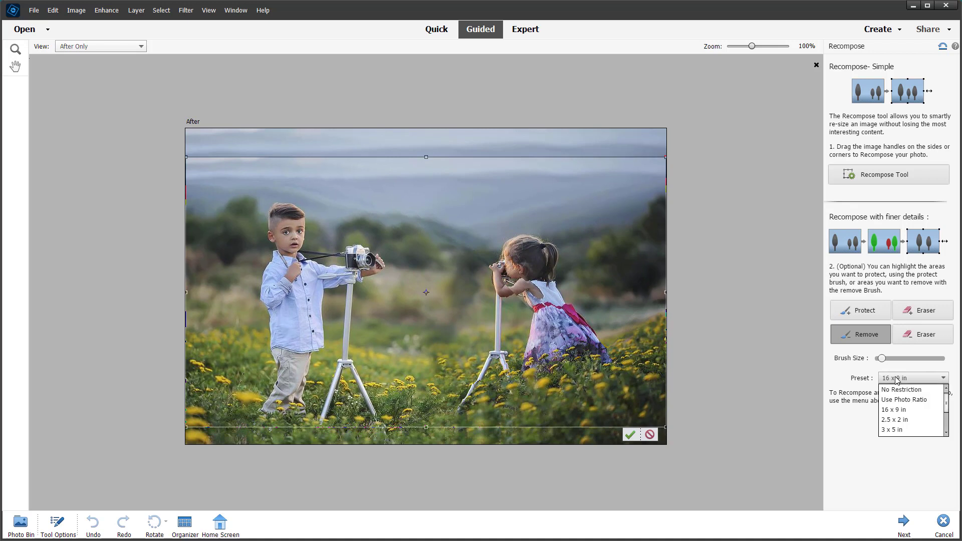
{"action": "left_click", "coordinate": [906, 421]}
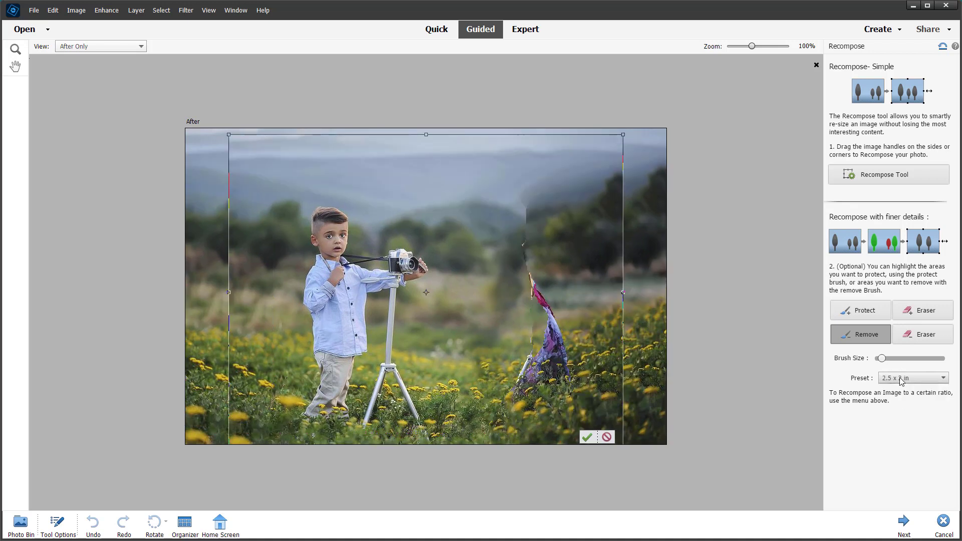
{"action": "left_click", "coordinate": [904, 378]}
{"action": "left_click", "coordinate": [899, 413]}
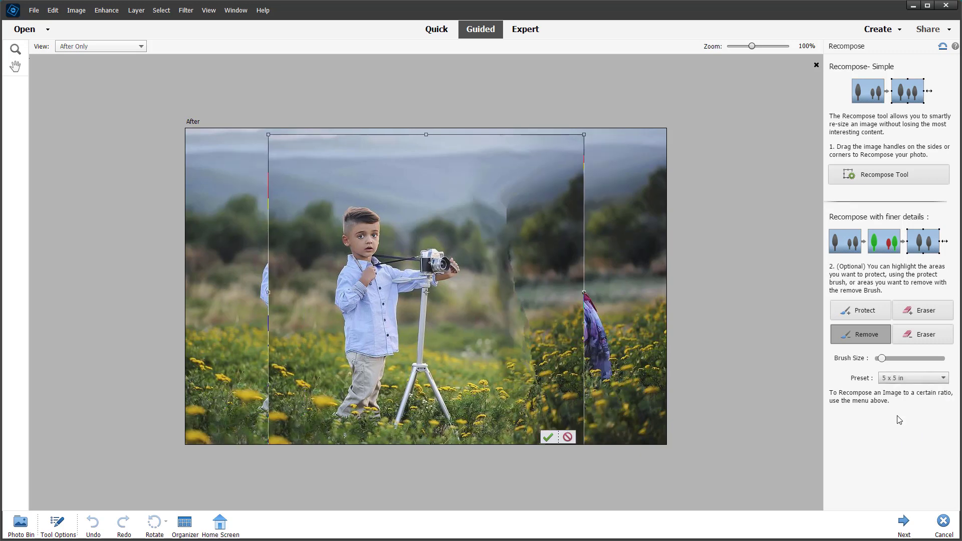
{"action": "left_click", "coordinate": [569, 437]}
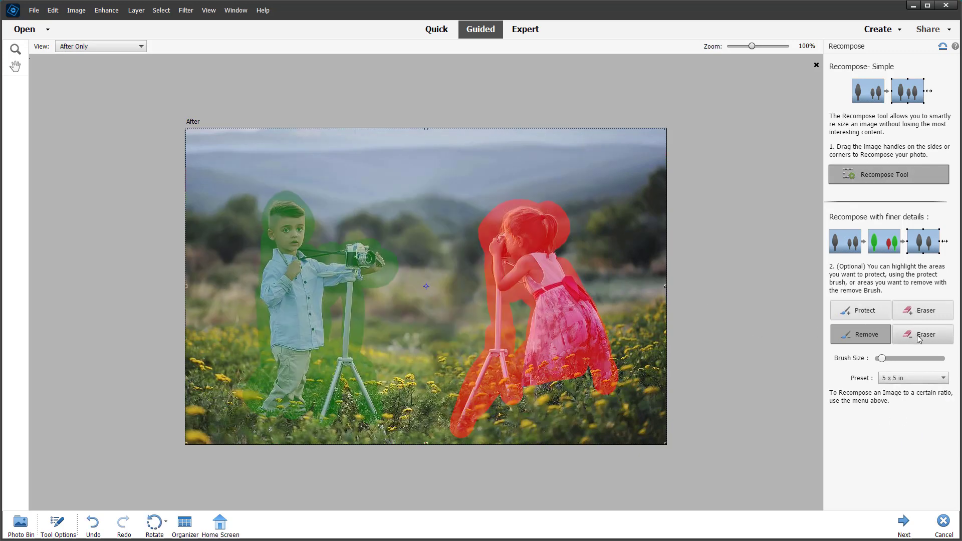
Dab protection on the girl's face and erase all red removal marks from her with a larger eraser brush
{"action": "left_click", "coordinate": [860, 310]}
{"action": "mouse_move", "coordinate": [506, 282]}
{"action": "left_mouse_down"}
{"action": "mouse_move", "coordinate": [513, 240]}
{"action": "mouse_move", "coordinate": [501, 276]}
{"action": "left_mouse_up"}
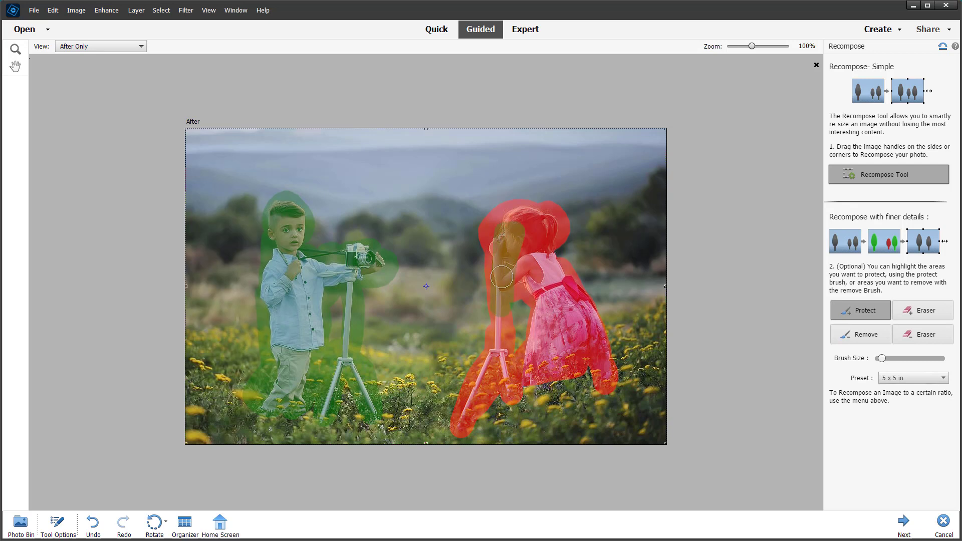
{"action": "left_click", "coordinate": [911, 336]}
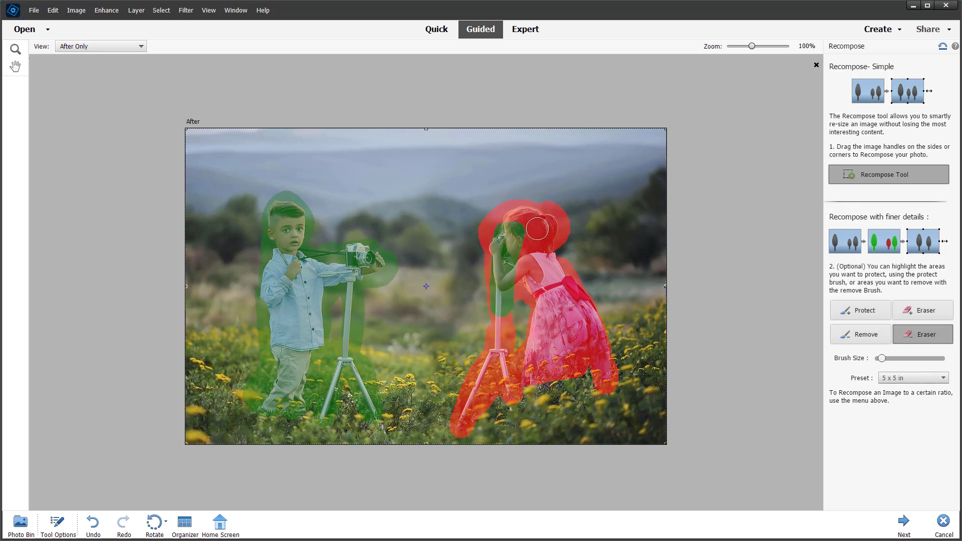
{"action": "mouse_move", "coordinate": [537, 229]}
{"action": "left_mouse_down"}
{"action": "mouse_move", "coordinate": [495, 227]}
{"action": "mouse_move", "coordinate": [501, 249]}
{"action": "mouse_move", "coordinate": [526, 238]}
{"action": "left_mouse_up"}
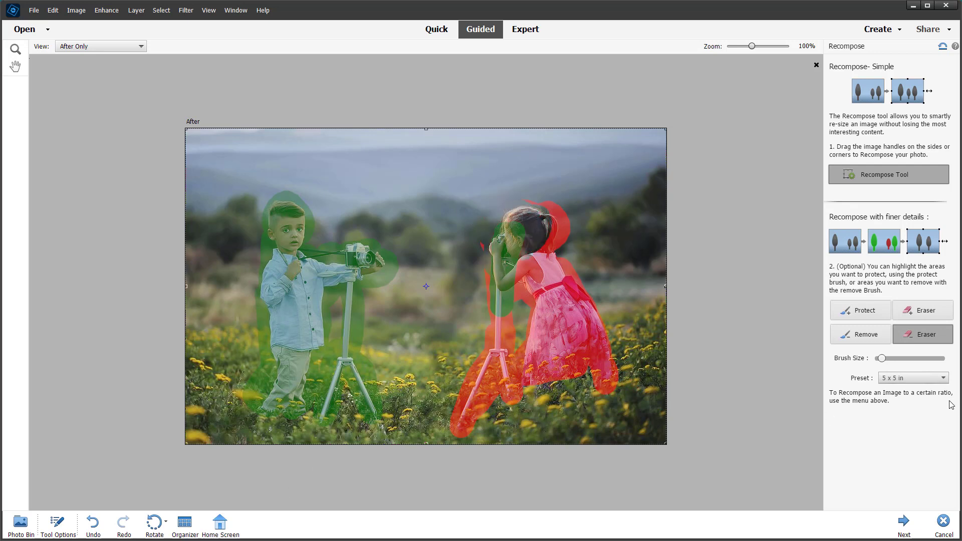
{"action": "left_click_drag", "start_coordinate": [881, 359], "coordinate": [909, 358]}
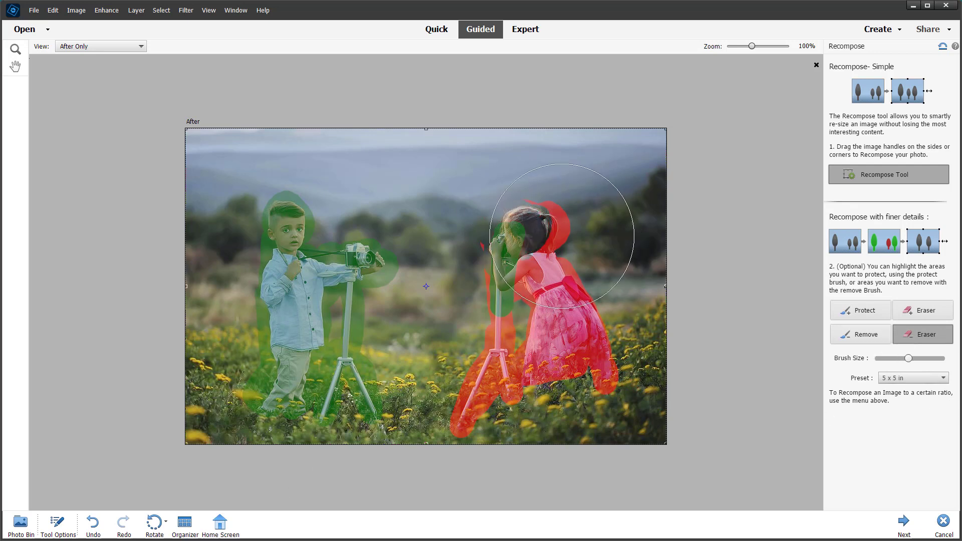
{"action": "mouse_move", "coordinate": [566, 268]}
{"action": "left_mouse_down"}
{"action": "mouse_move", "coordinate": [537, 370]}
{"action": "mouse_move", "coordinate": [496, 396]}
{"action": "mouse_move", "coordinate": [546, 375]}
{"action": "left_mouse_up"}
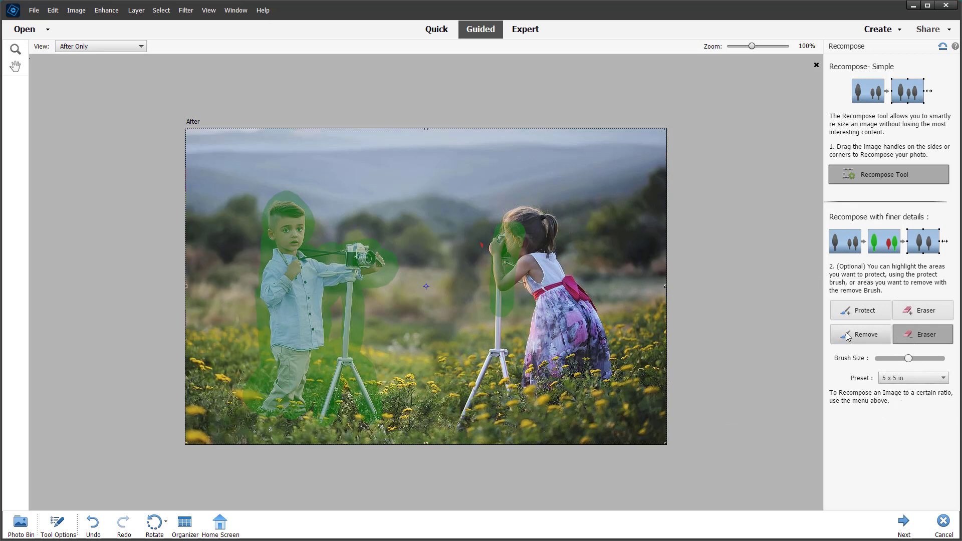
Set the brush size to 53 and paint protection over the girl and her tripod
{"action": "left_click", "coordinate": [874, 315]}
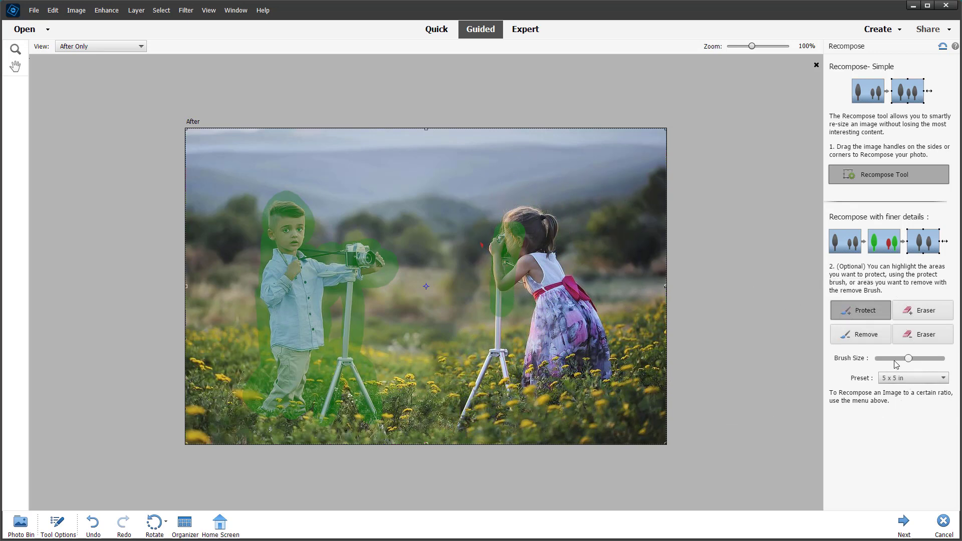
{"action": "left_click", "coordinate": [904, 337]}
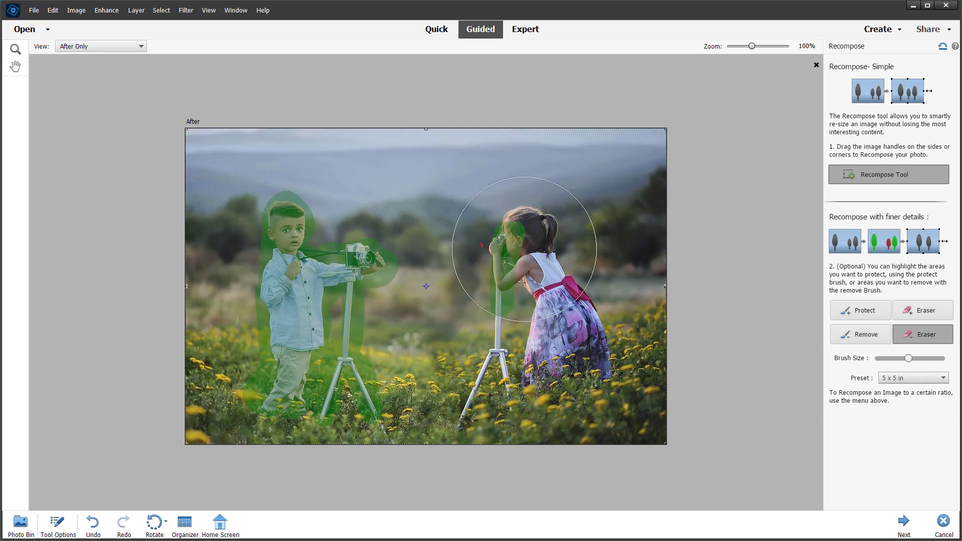
{"action": "left_click", "coordinate": [861, 310]}
{"action": "left_click_drag", "start_coordinate": [899, 360], "coordinate": [893, 359]}
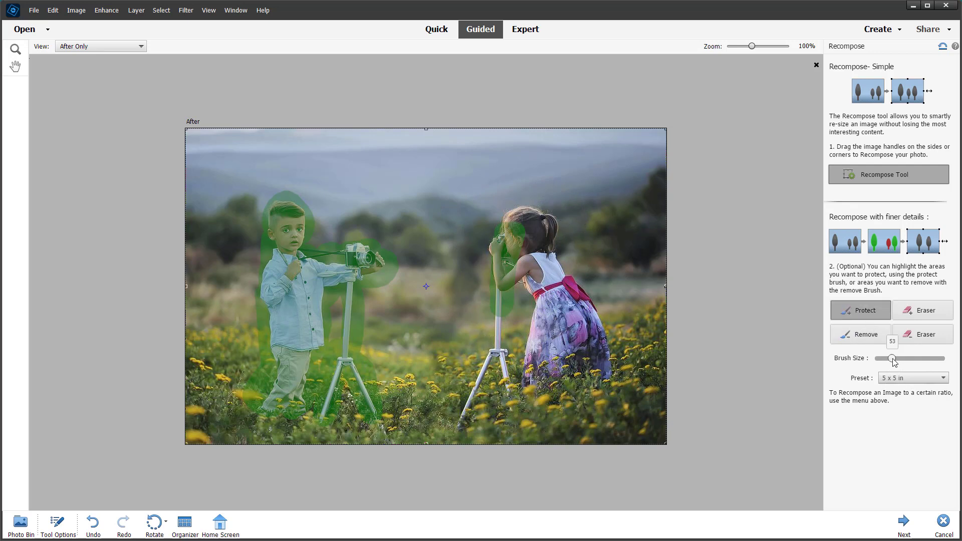
{"action": "mouse_move", "coordinate": [523, 224]}
{"action": "left_mouse_down"}
{"action": "mouse_move", "coordinate": [511, 230]}
{"action": "mouse_move", "coordinate": [543, 235]}
{"action": "mouse_move", "coordinate": [526, 273]}
{"action": "mouse_move", "coordinate": [493, 248]}
{"action": "mouse_move", "coordinate": [497, 355]}
{"action": "left_mouse_up"}
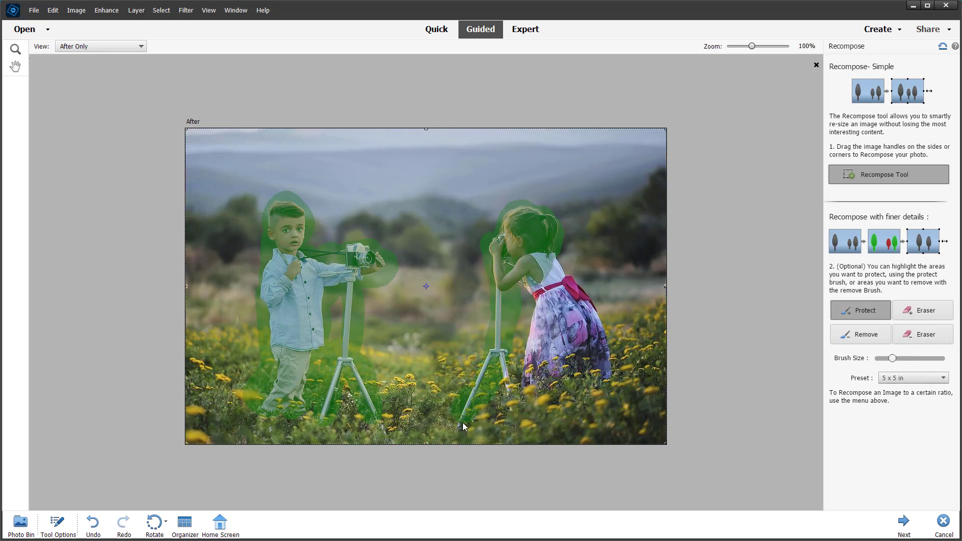
{"action": "mouse_move", "coordinate": [463, 423]}
{"action": "left_mouse_down"}
{"action": "mouse_move", "coordinate": [491, 387]}
{"action": "mouse_move", "coordinate": [506, 337]}
{"action": "left_mouse_up"}
{"action": "mouse_move", "coordinate": [540, 283]}
{"action": "left_mouse_down"}
{"action": "mouse_move", "coordinate": [549, 341]}
{"action": "mouse_move", "coordinate": [539, 296]}
{"action": "mouse_move", "coordinate": [523, 281]}
{"action": "mouse_move", "coordinate": [531, 393]}
{"action": "mouse_move", "coordinate": [564, 363]}
{"action": "mouse_move", "coordinate": [602, 382]}
{"action": "mouse_move", "coordinate": [606, 367]}
{"action": "mouse_move", "coordinate": [591, 374]}
{"action": "mouse_move", "coordinate": [598, 326]}
{"action": "mouse_move", "coordinate": [549, 256]}
{"action": "mouse_move", "coordinate": [546, 280]}
{"action": "mouse_move", "coordinate": [569, 324]}
{"action": "left_mouse_up"}
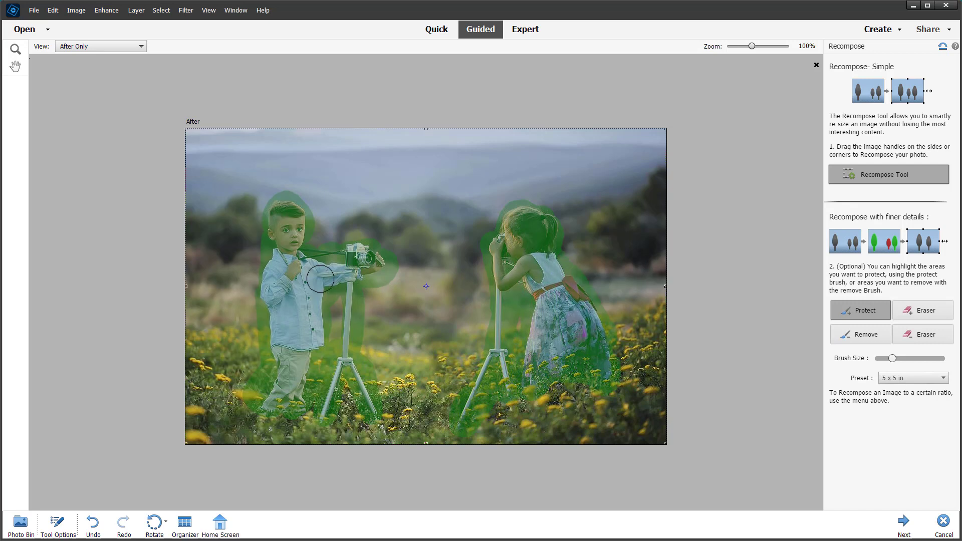
Try recomposing with the 3 x 5 in and 8 x 10 in presets
{"action": "left_click", "coordinate": [903, 379]}
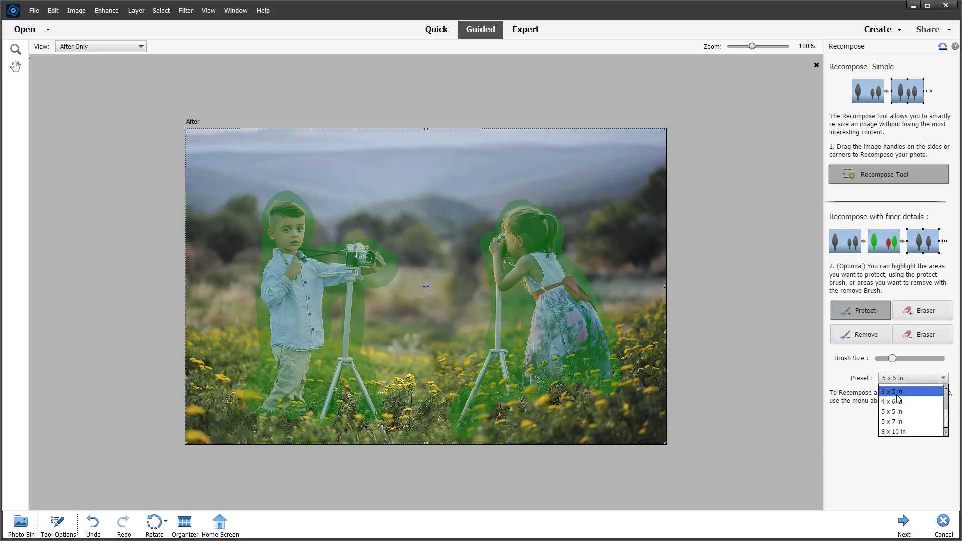
{"action": "left_click", "coordinate": [901, 395]}
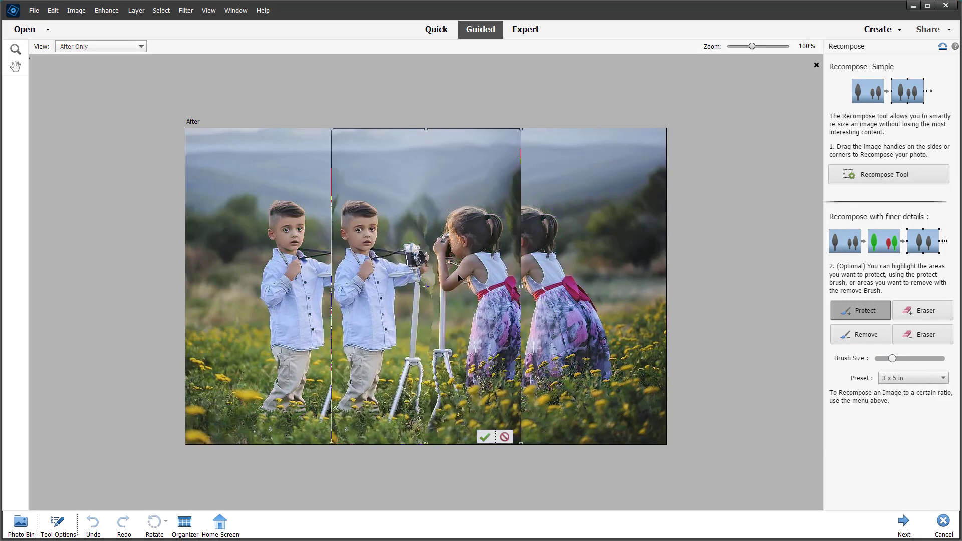
{"action": "left_click", "coordinate": [904, 380]}
{"action": "left_click", "coordinate": [902, 435]}
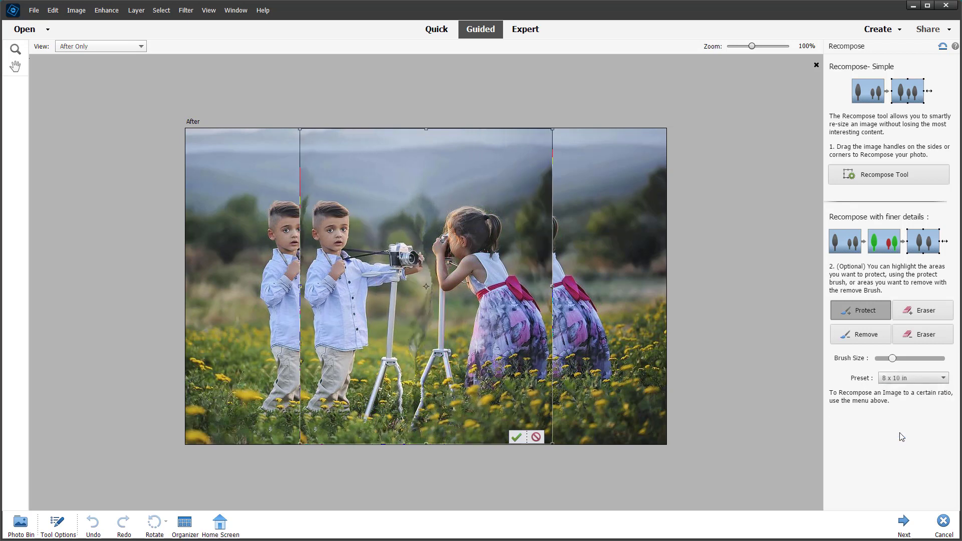
Apply the Use Photo Ratio preset and enlarge the recompose frame by dragging its corner and top handles
{"action": "left_click", "coordinate": [912, 380]}
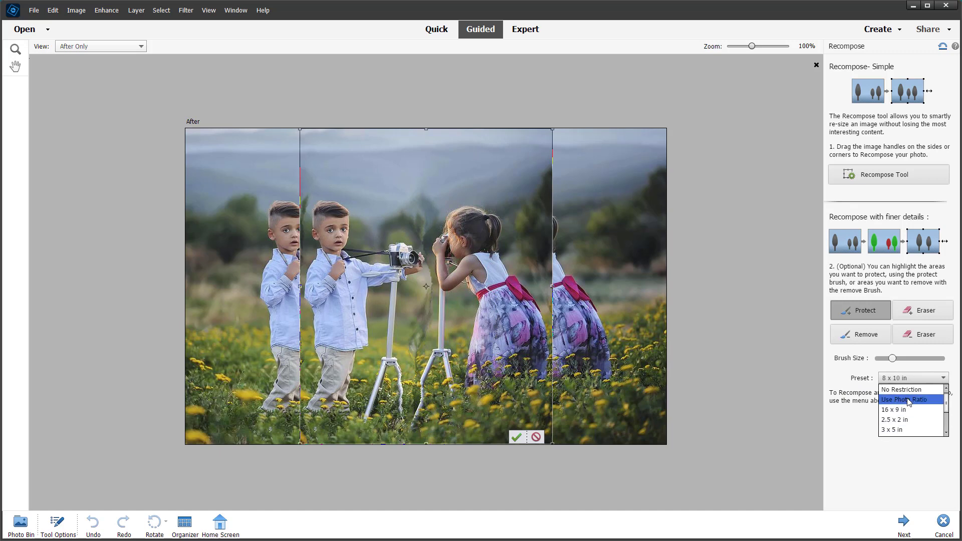
{"action": "left_click", "coordinate": [901, 403]}
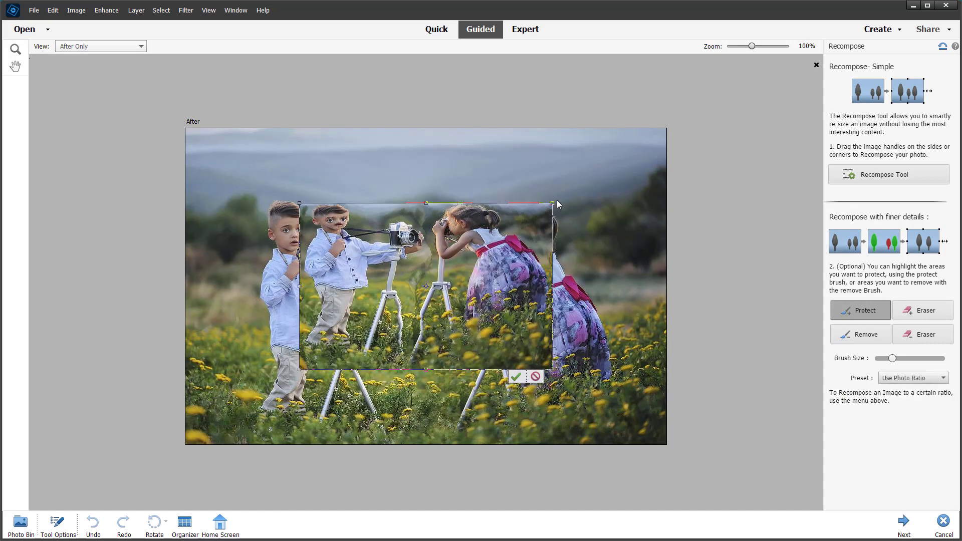
{"action": "left_click_drag", "start_coordinate": [554, 202], "coordinate": [700, 146]}
{"action": "left_click_drag", "start_coordinate": [518, 249], "coordinate": [416, 324]}
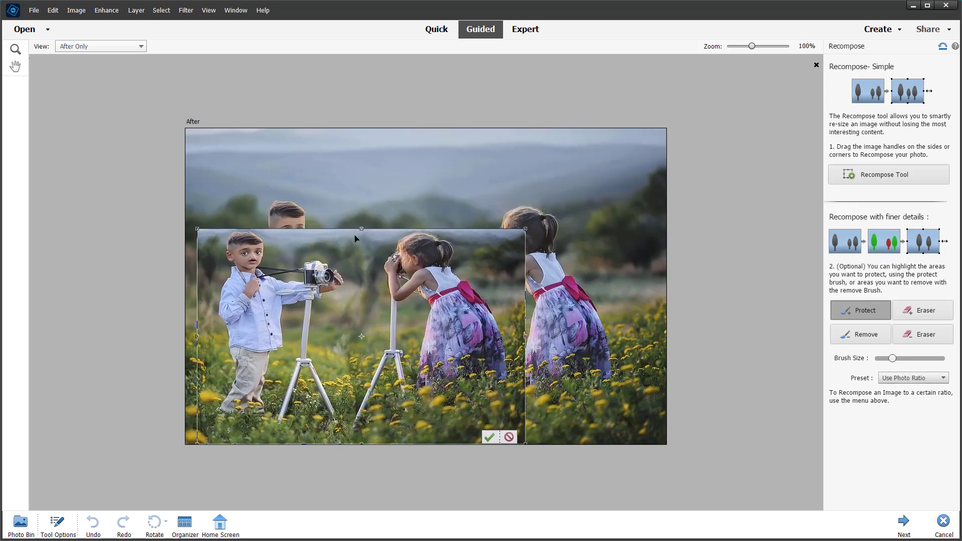
{"action": "left_click_drag", "start_coordinate": [363, 230], "coordinate": [363, 150]}
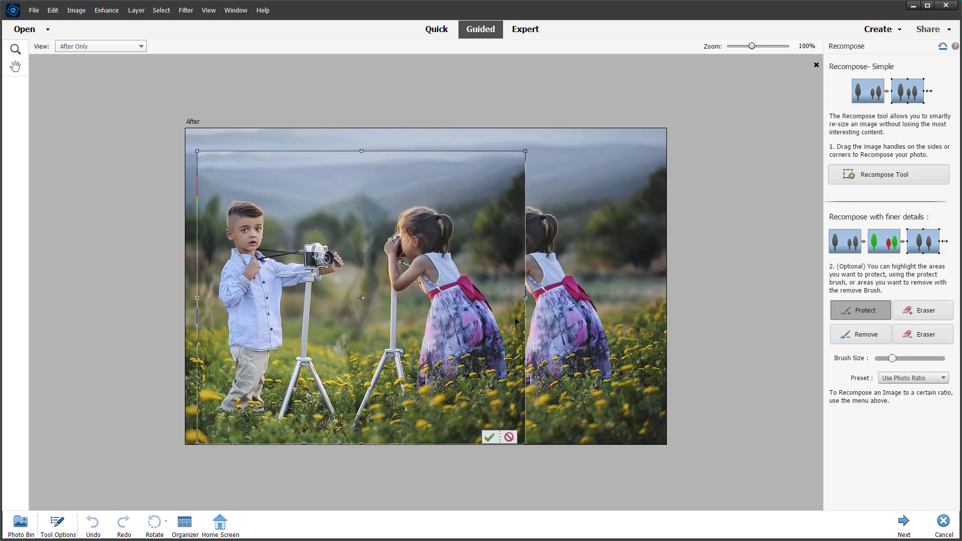
Drag the recompose frame's side handles out to the full photo width
{"action": "left_click_drag", "start_coordinate": [530, 301], "coordinate": [450, 286]}
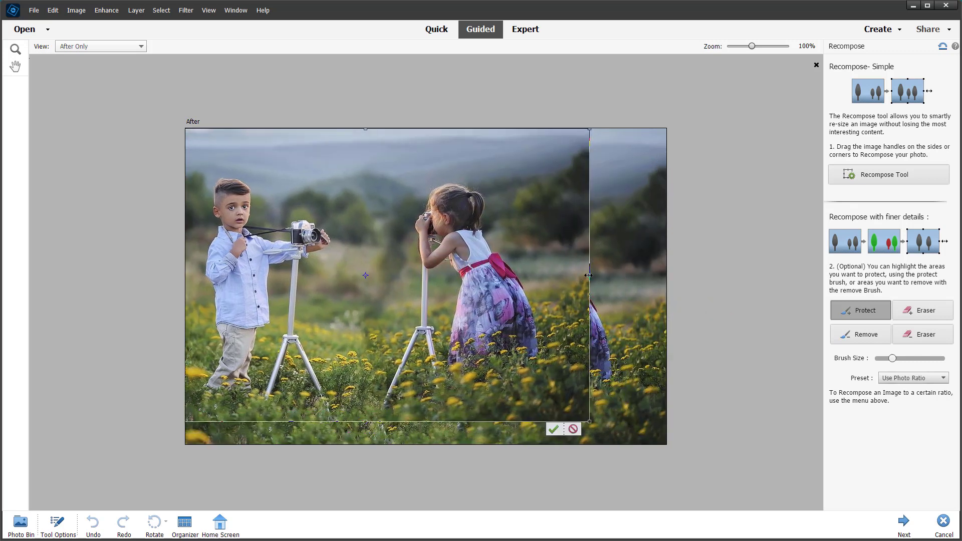
{"action": "left_click_drag", "start_coordinate": [588, 275], "coordinate": [684, 303]}
{"action": "left_click_drag", "start_coordinate": [439, 299], "coordinate": [416, 292]}
{"action": "left_click_drag", "start_coordinate": [648, 287], "coordinate": [684, 285]}
{"action": "left_click_drag", "start_coordinate": [494, 289], "coordinate": [512, 299]}
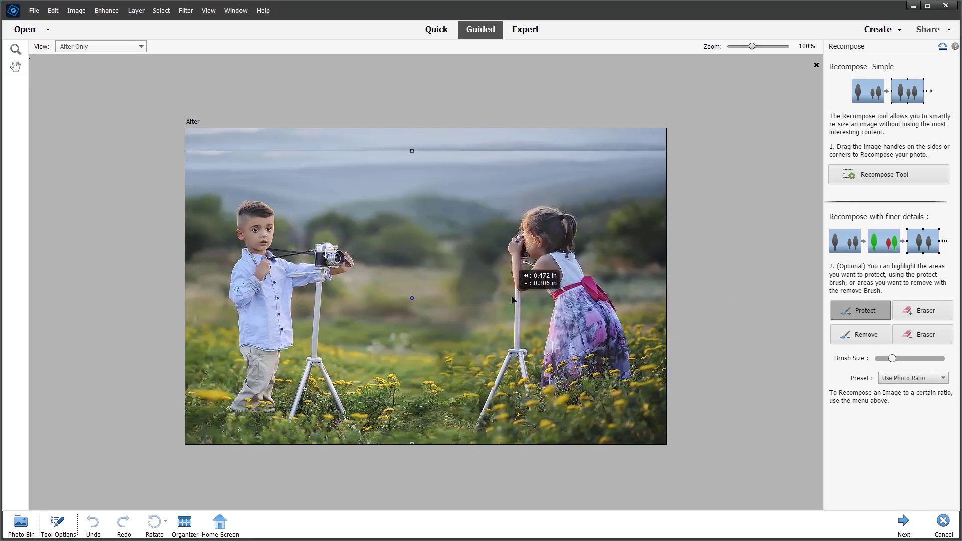